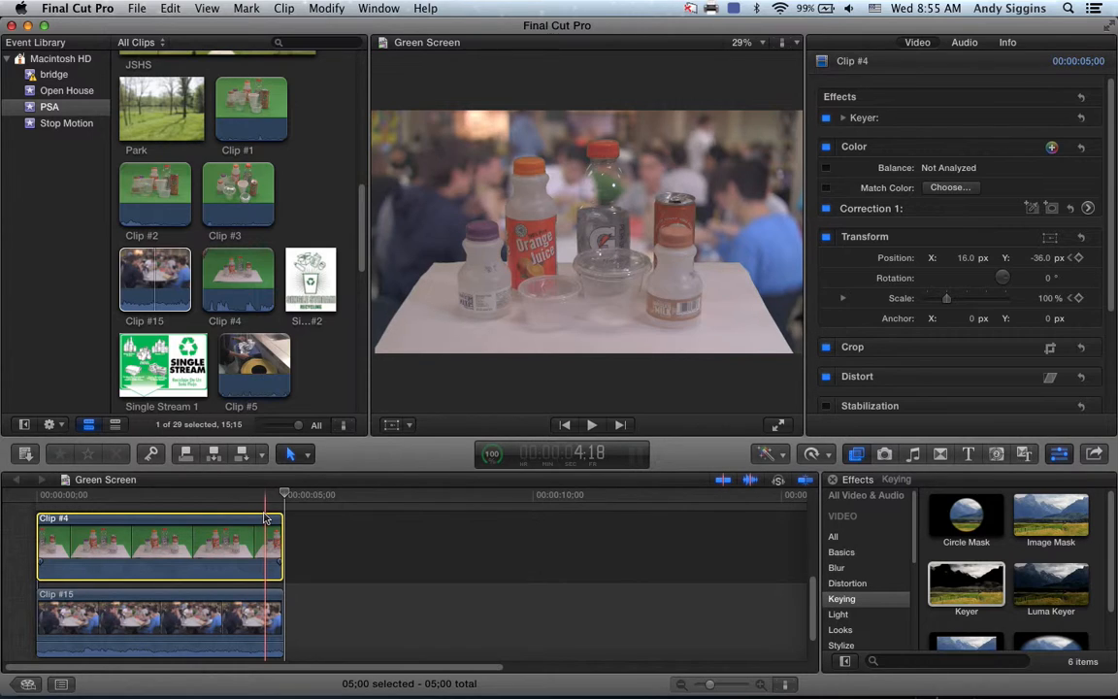
# Step: Show the video animation lanes for Clip #4 in the timeline
pyautogui.scroll(2, 260, 544)
pyautogui.scroll(1, 255, 569)
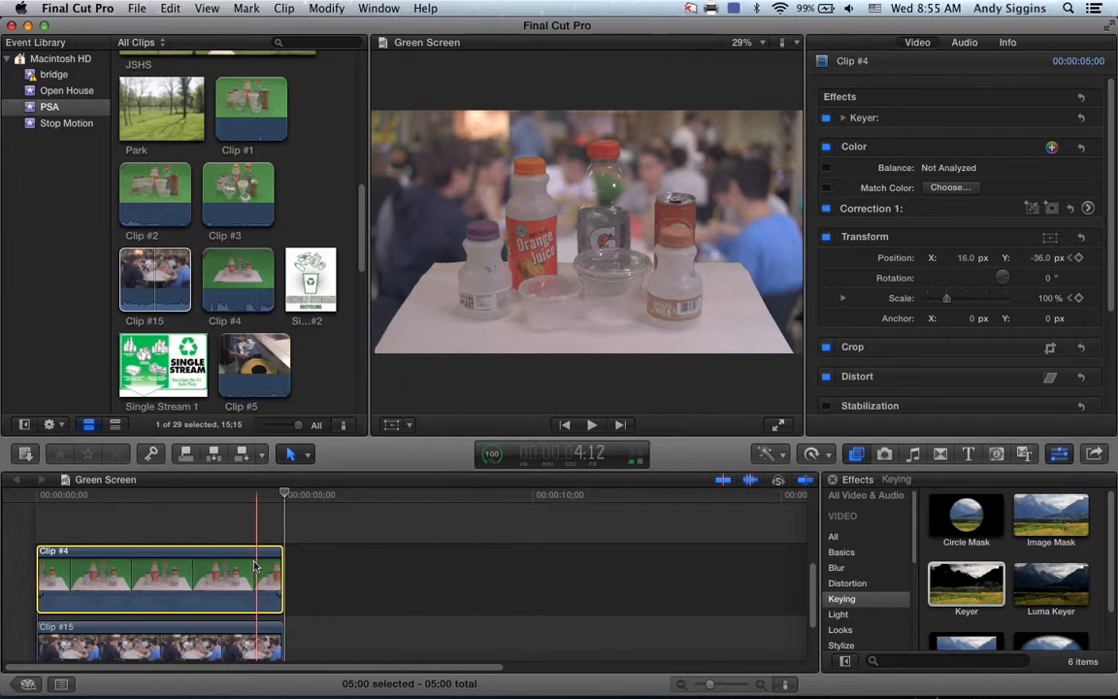
pyautogui.scroll(1, 192, 560)
pyautogui.scroll(2, 194, 559)
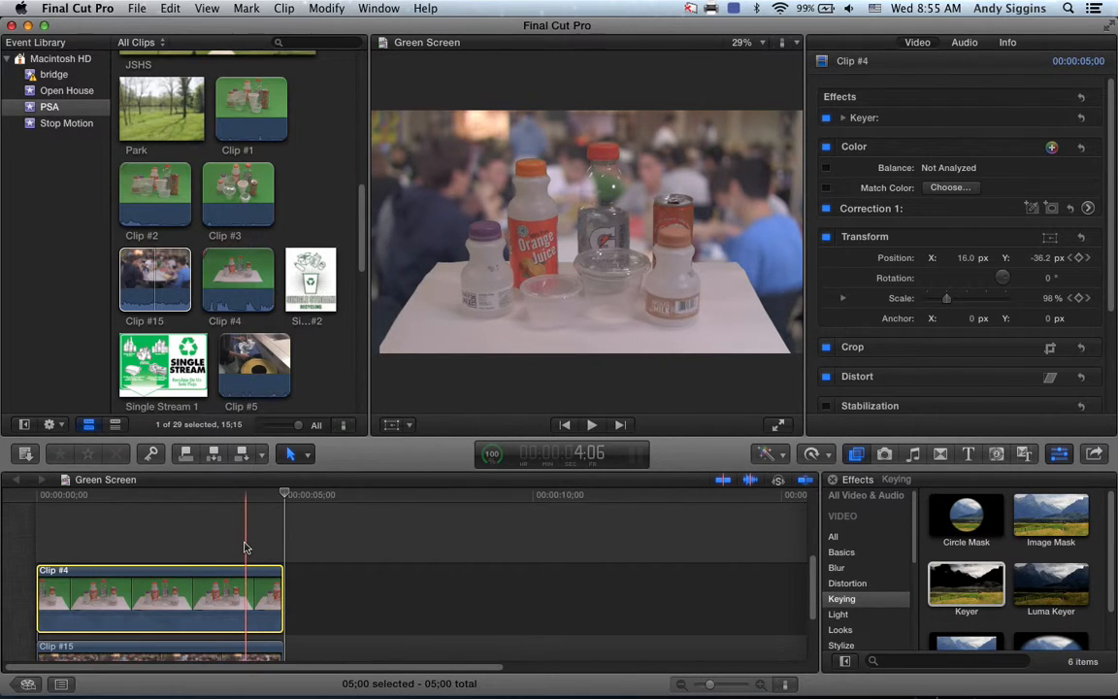
pyautogui.scroll(-2, 244, 548)
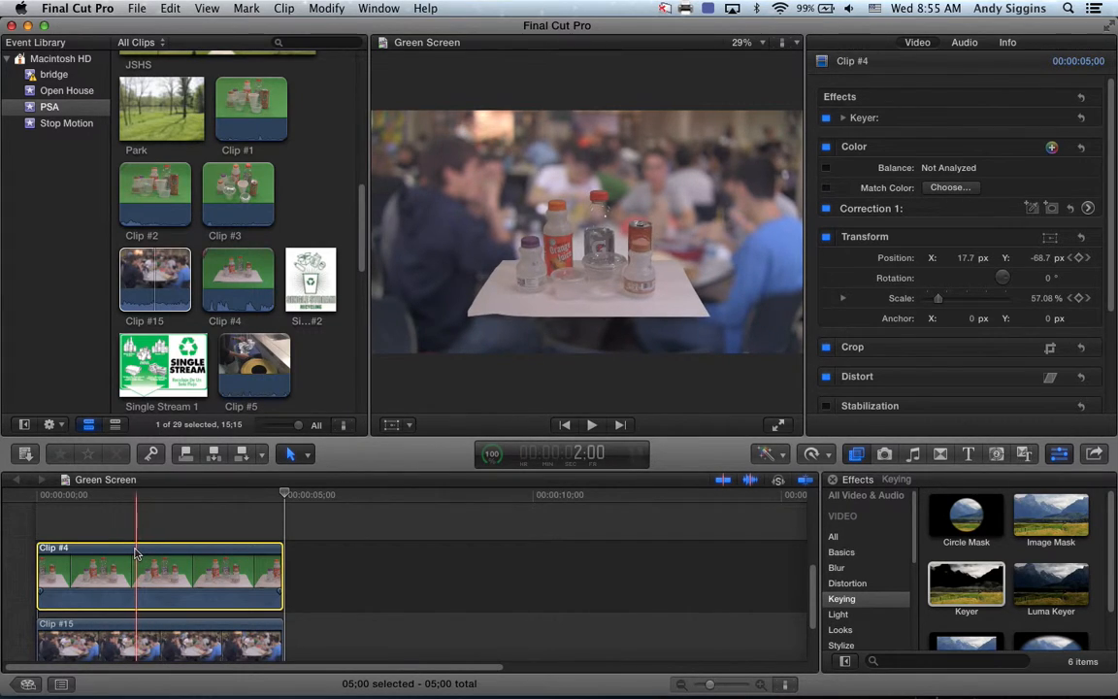
pyautogui.hotkey('ctrl', 'v')
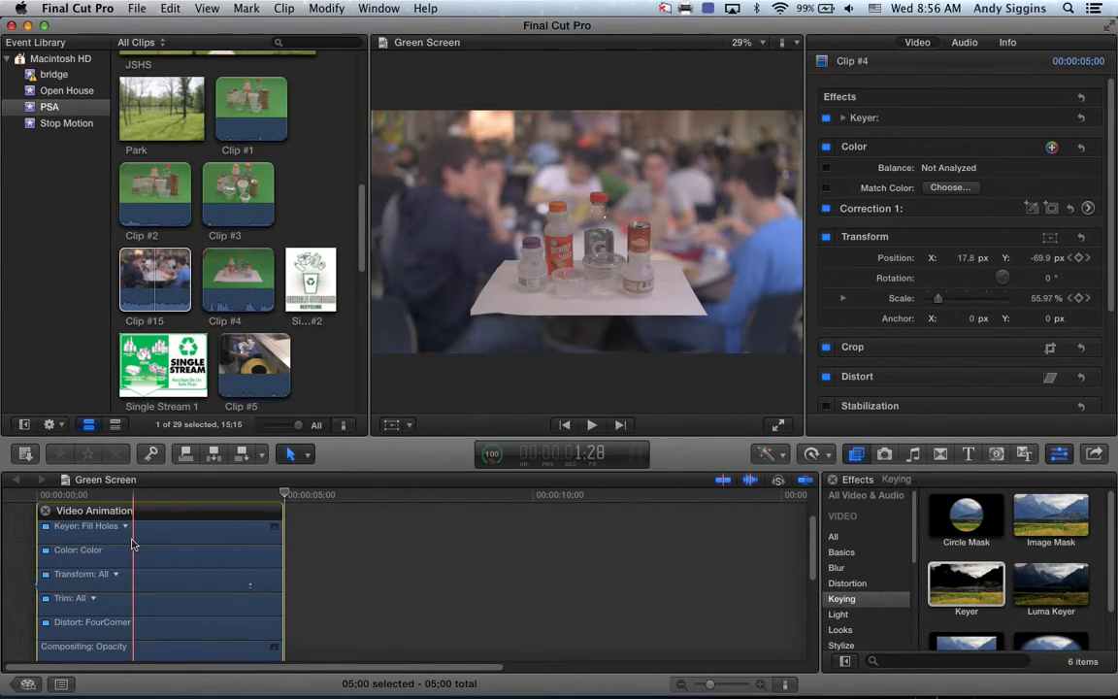
# Step: Move Clip #4's ending Transform keyframe earlier, to about 1:22, and play back the faster enlargement
pyautogui.scroll(-1, 133, 543)
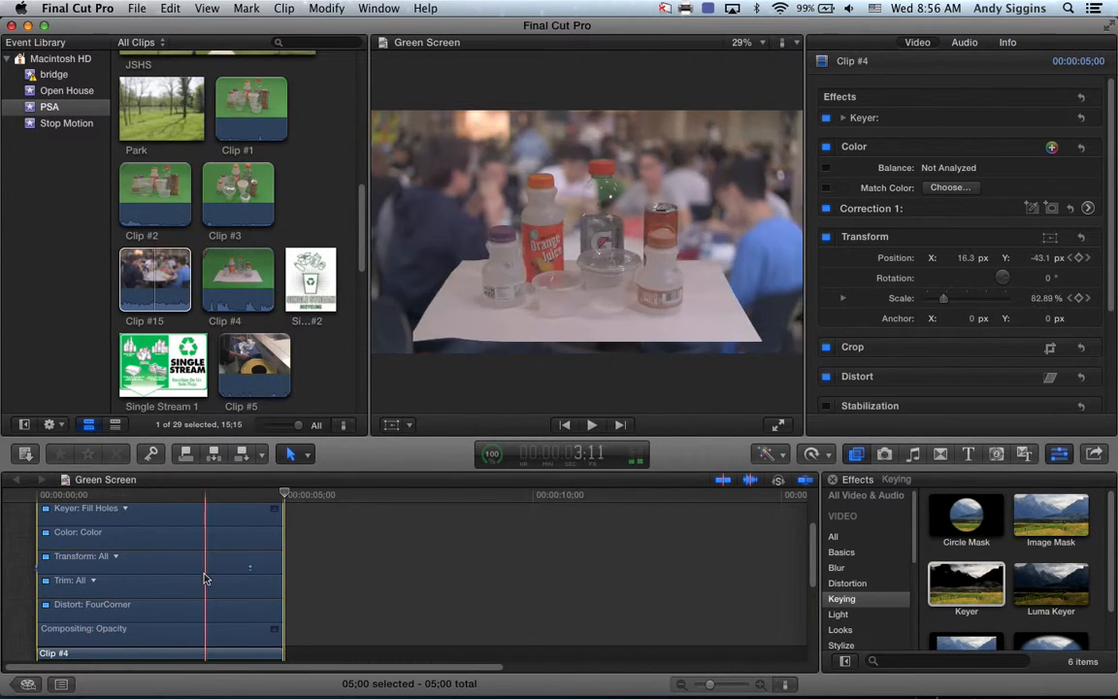
pyautogui.scroll(-5, 958, 310)
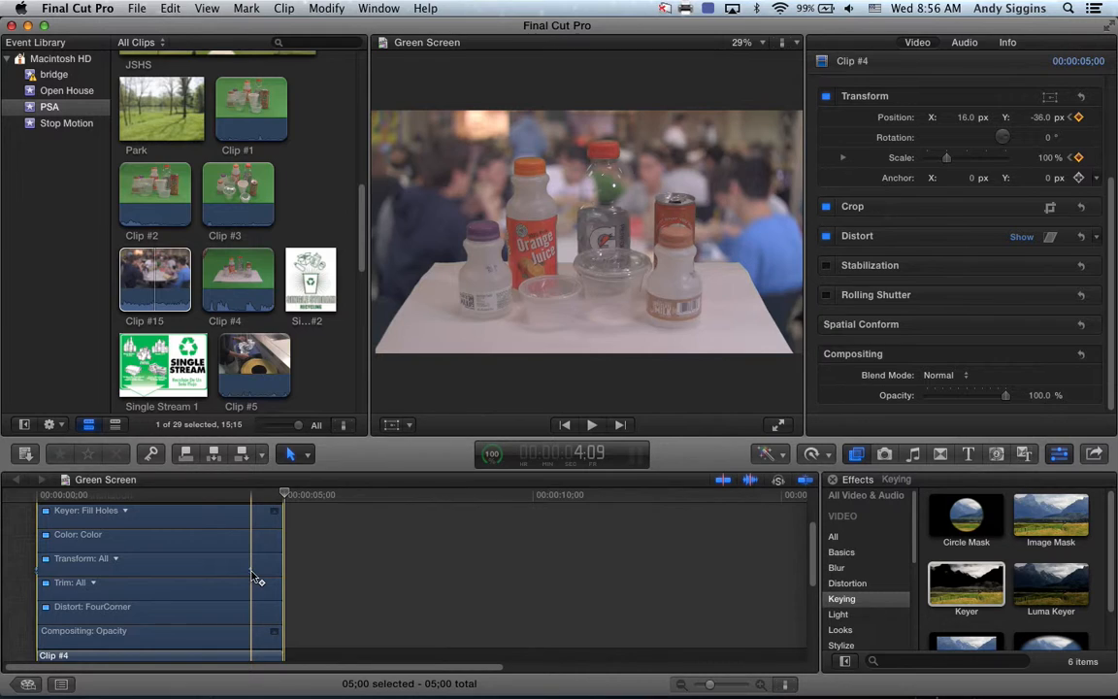
pyautogui.keyDown('alt'); pyautogui.click(250, 570); pyautogui.keyUp('alt')
pyautogui.moveTo(251, 573); pyautogui.dragTo(121, 571)
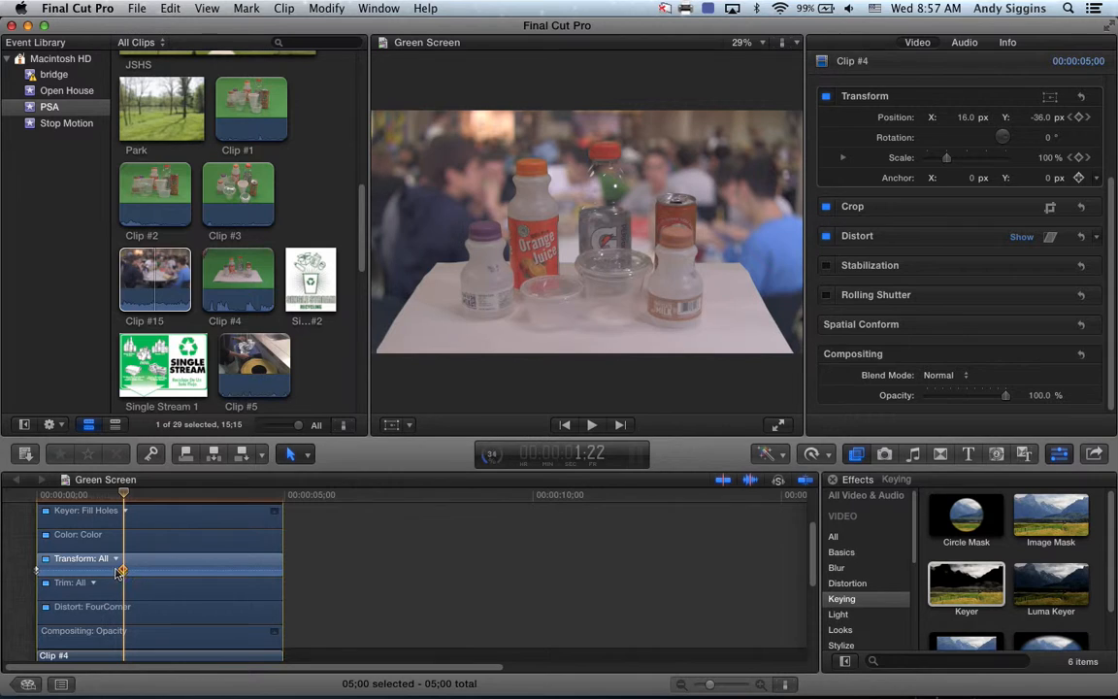
pyautogui.press('space')
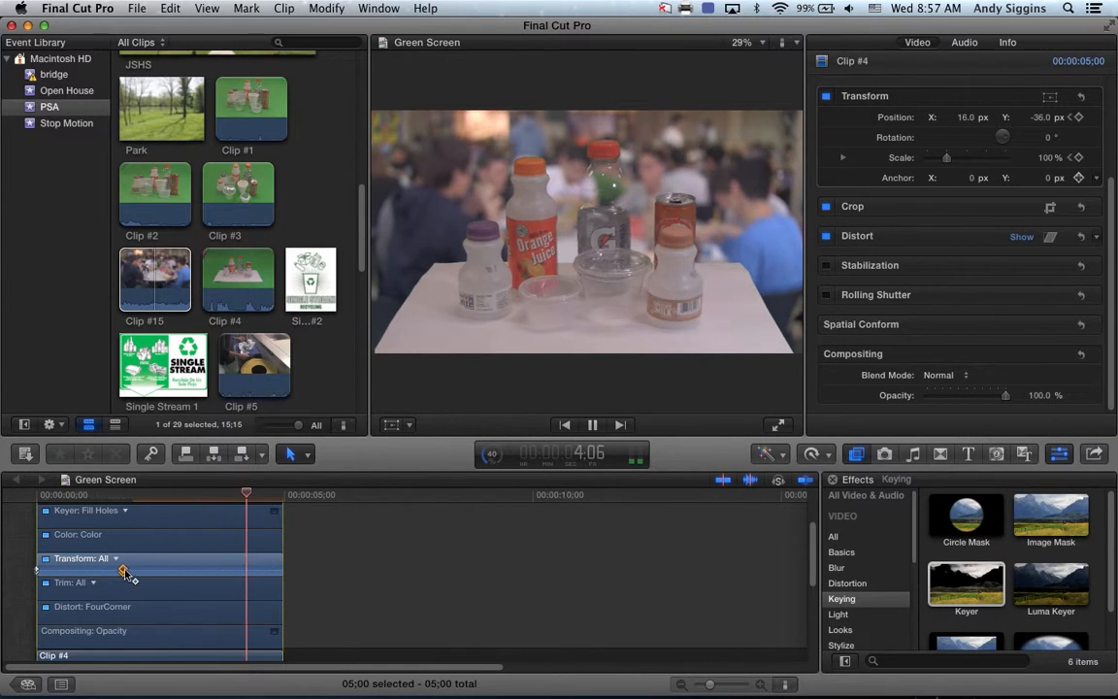
# Step: Move Clip #4's ending Transform keyframe to about 3:10
pyautogui.scroll(-1, 126, 572)
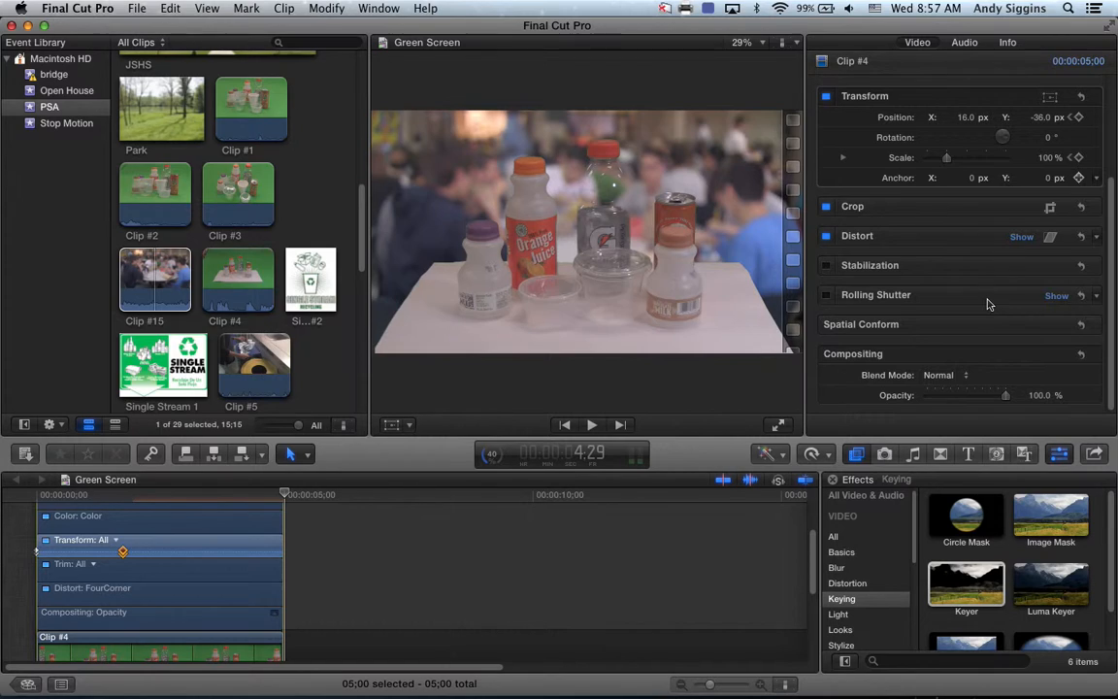
pyautogui.scroll(2, 1060, 146)
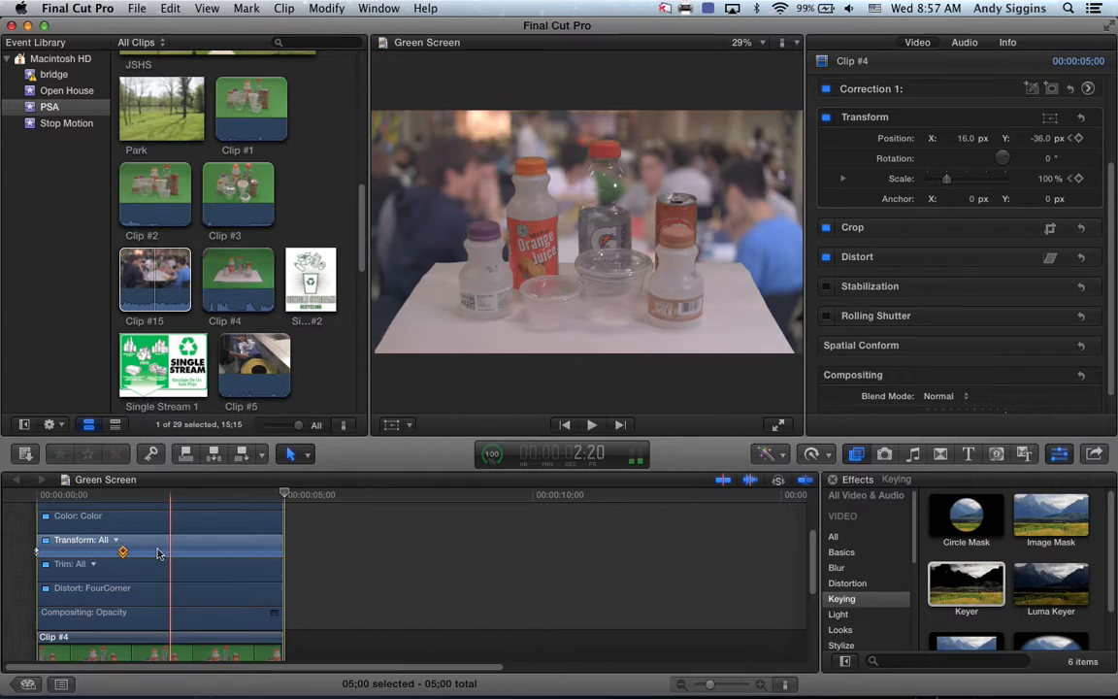
pyautogui.scroll(2, 176, 543)
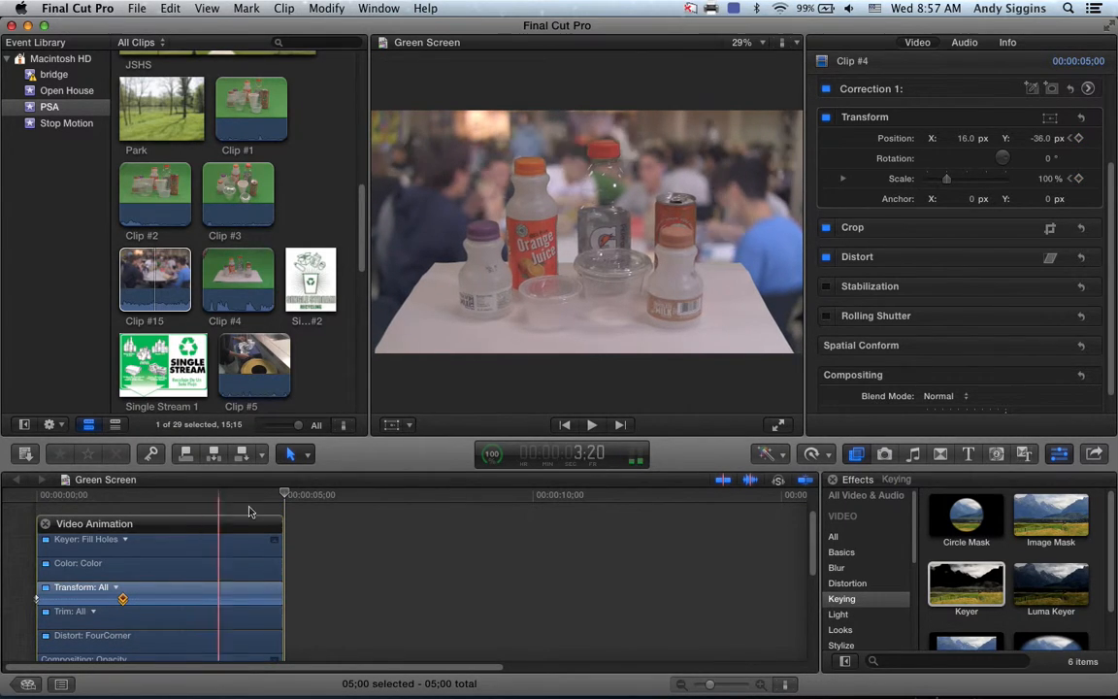
pyautogui.moveTo(283, 493); pyautogui.dragTo(228, 497)
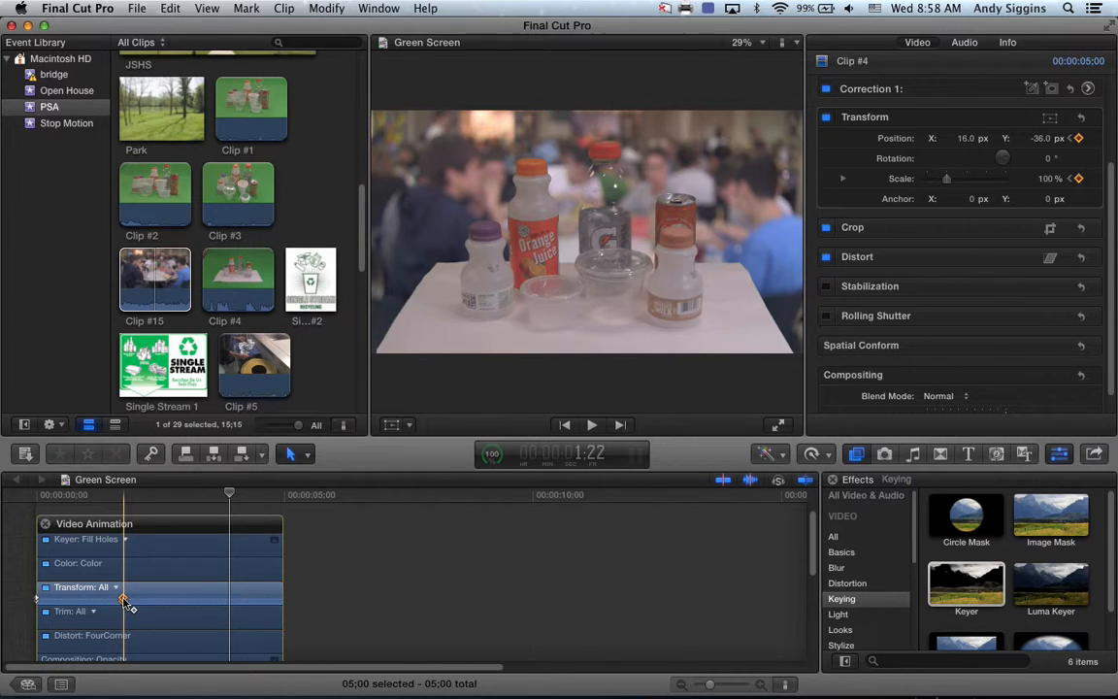
pyautogui.moveTo(125, 599); pyautogui.dragTo(202, 598)
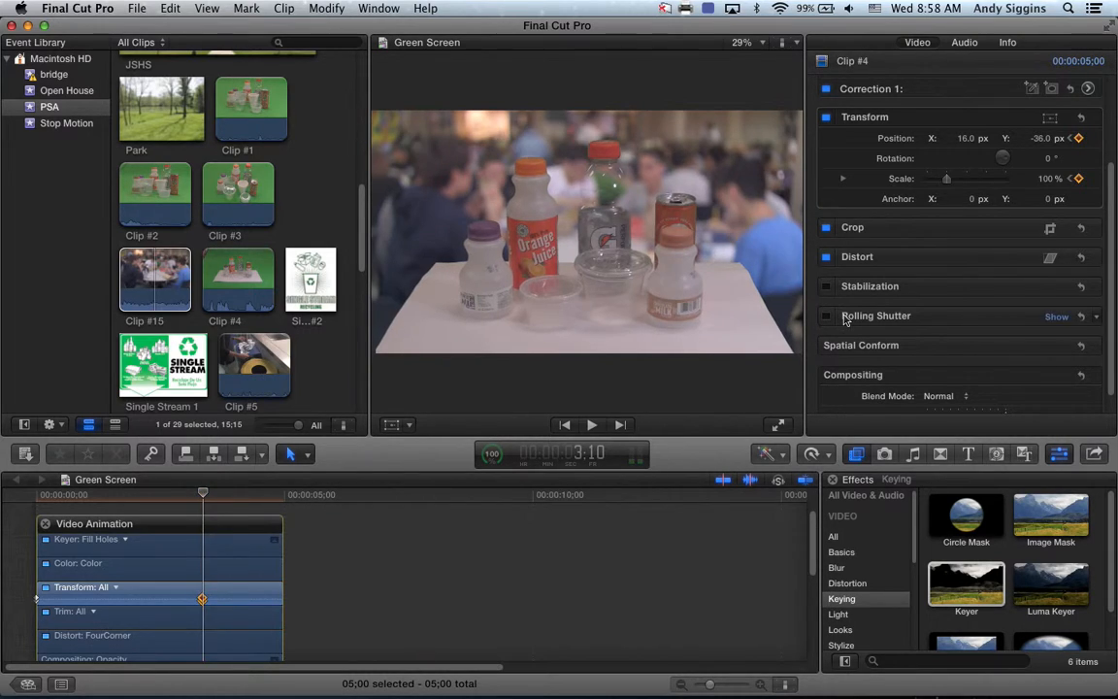
# Step: Delete Clip #4's position and scale keyframes at 3:10, and check the clip around that point
pyautogui.click(1077, 178)
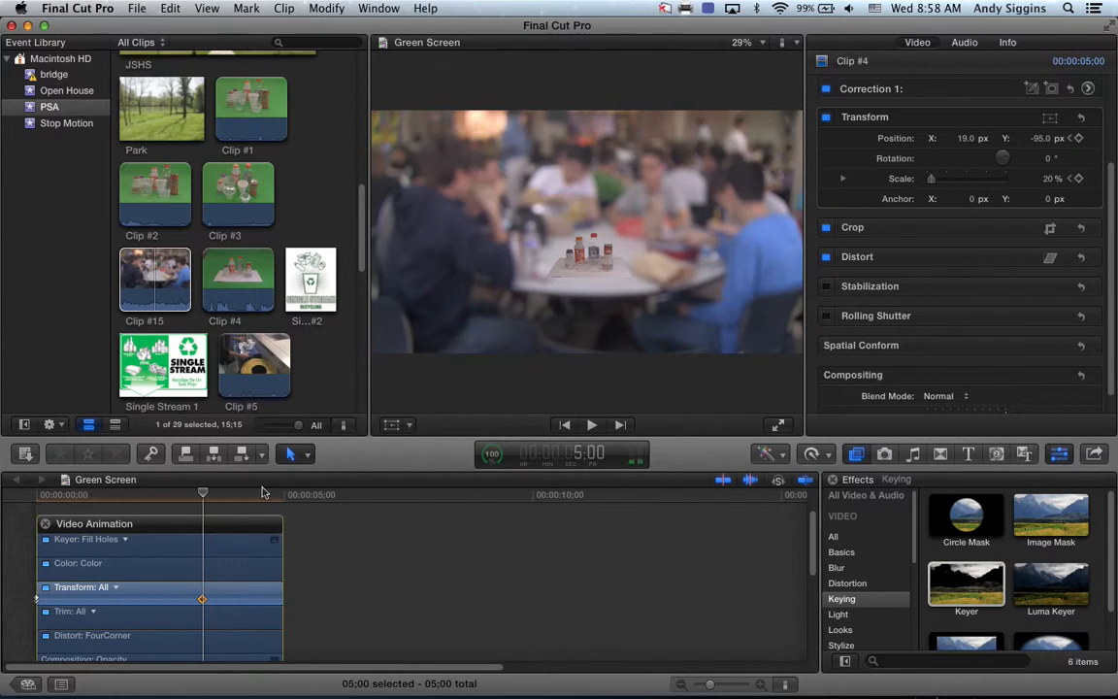
pyautogui.moveTo(190, 497); pyautogui.dragTo(162, 495)
pyautogui.click(202, 599)
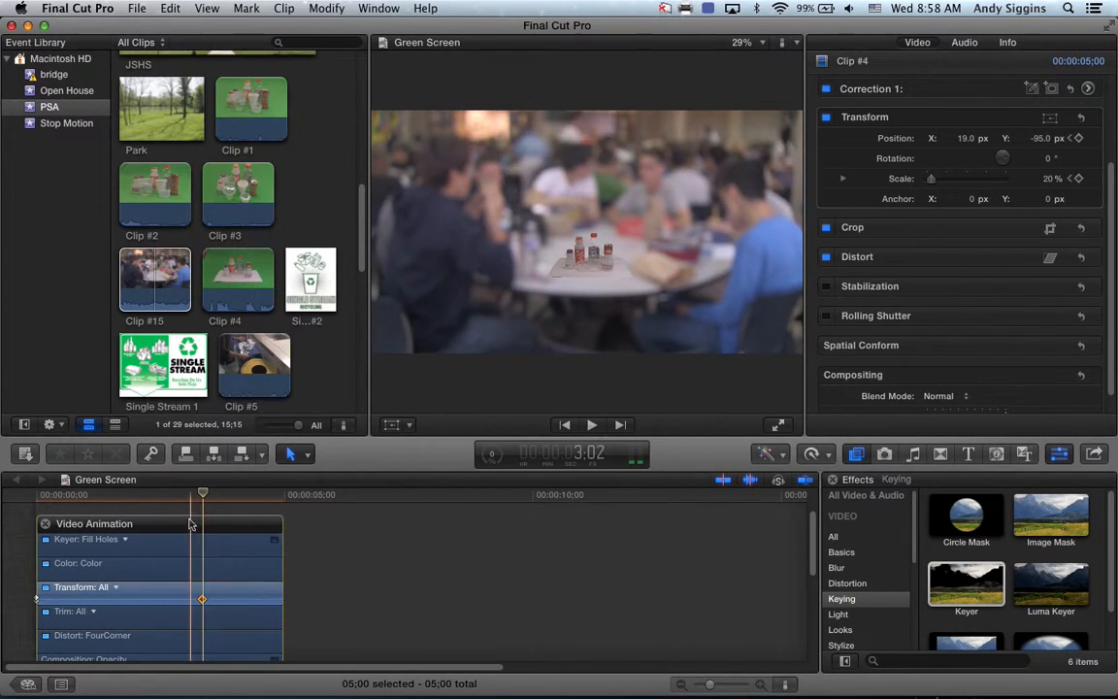
# Step: Keyframe Clip #4's scale at 100% with the playhead at 3:27
pyautogui.click(53, 498)
pyautogui.moveTo(53, 497); pyautogui.dragTo(231, 496)
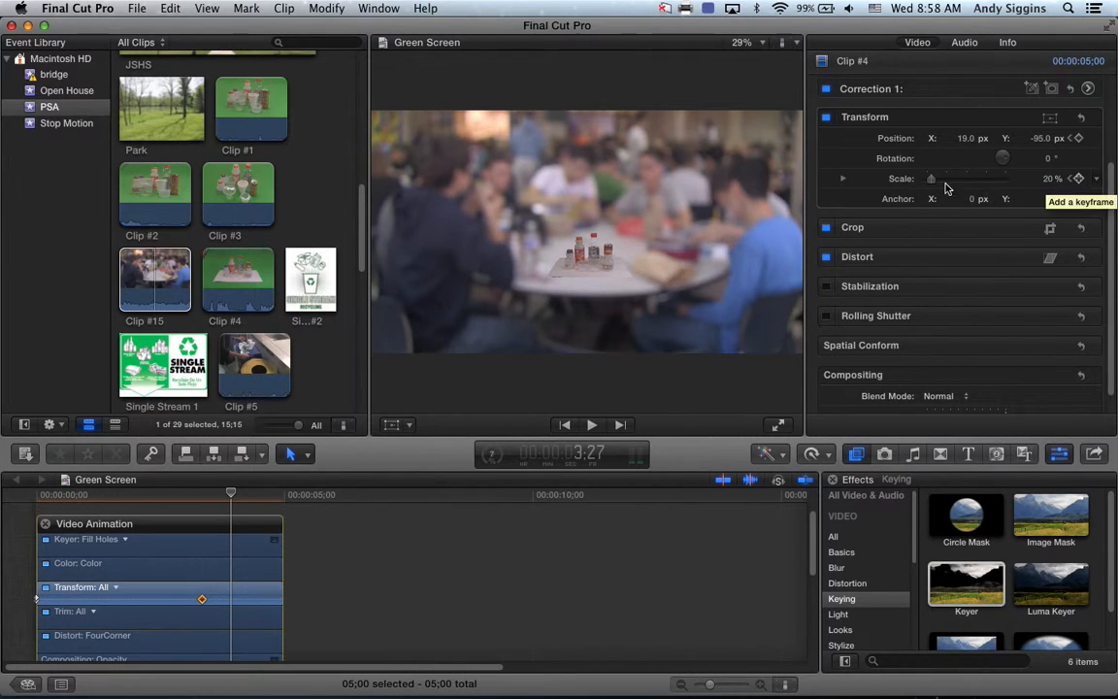
pyautogui.moveTo(937, 186)
pyautogui.mouseDown()
pyautogui.moveTo(973, 181)
pyautogui.moveTo(941, 185)
pyautogui.moveTo(950, 186)
pyautogui.mouseUp()
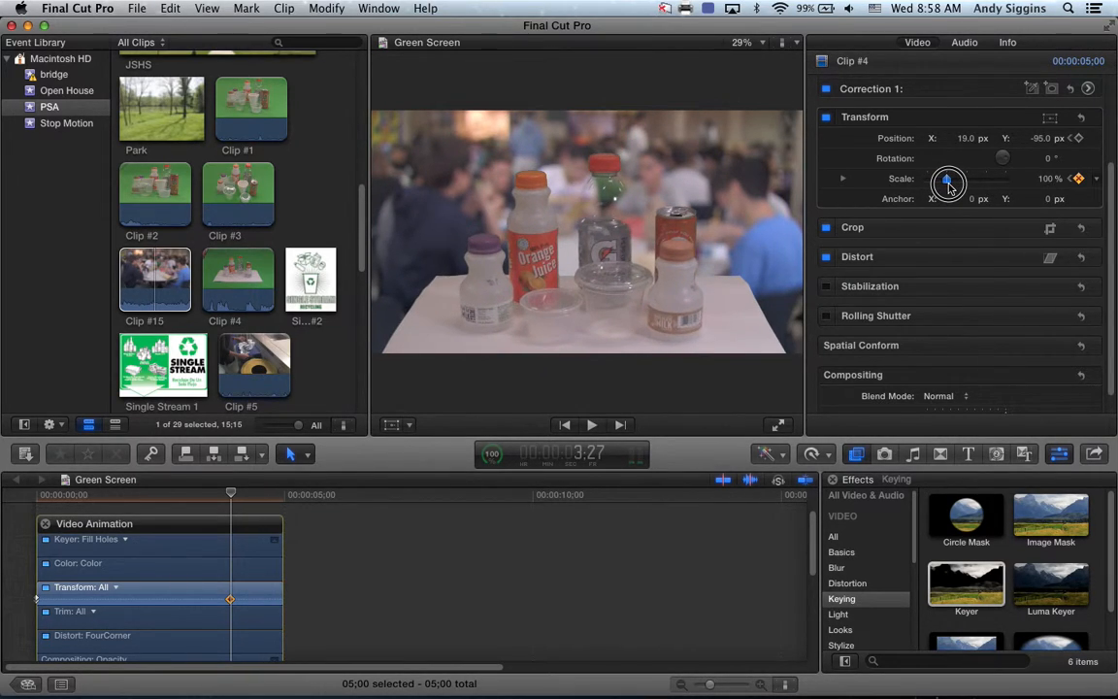
# Step: Keyframe Clip #4's vertical position at 3:27, adjusting the Y value until it is set to -30 px
pyautogui.click(1044, 137)
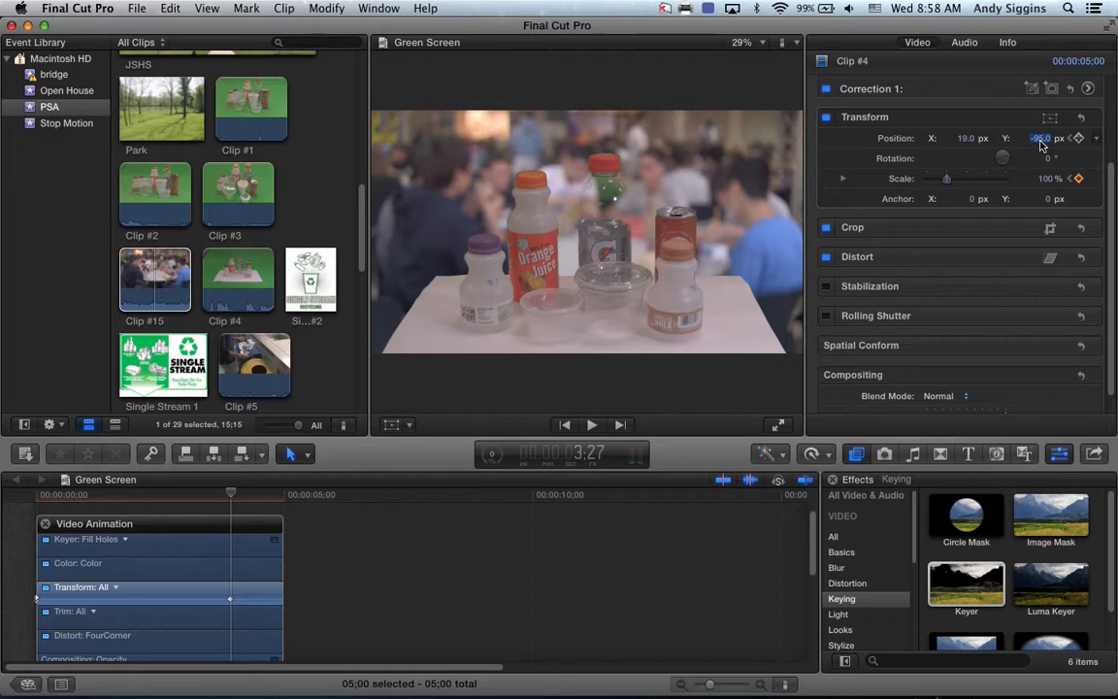
pyautogui.moveTo(1044, 138); pyautogui.dragTo(1044, 108)
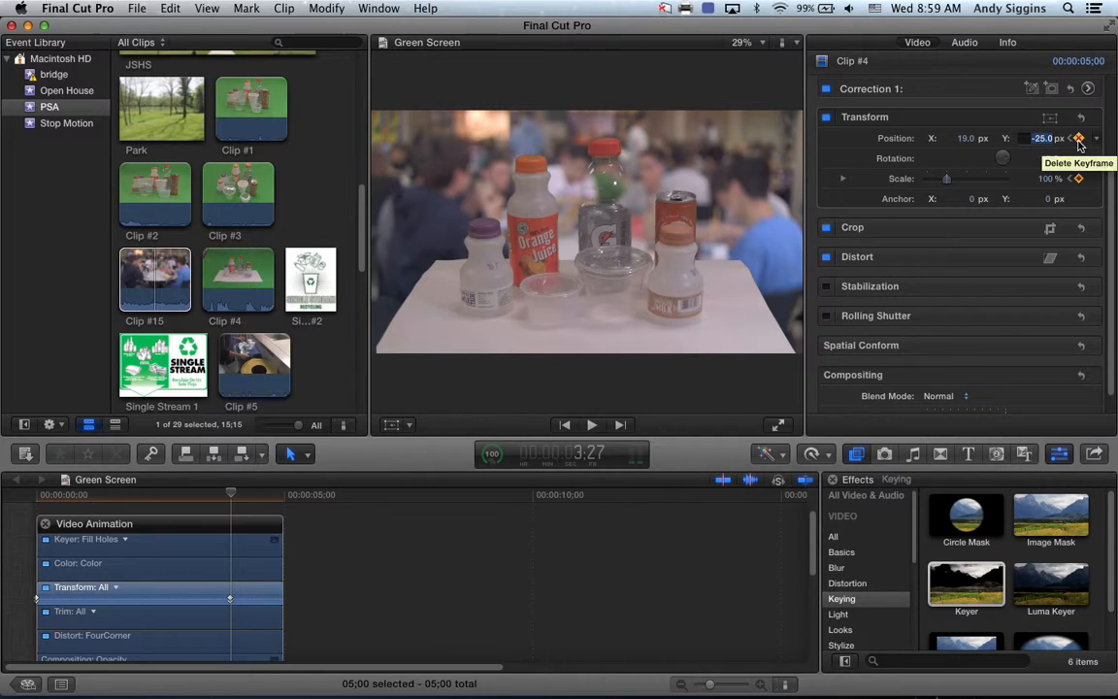
pyautogui.press('Return')
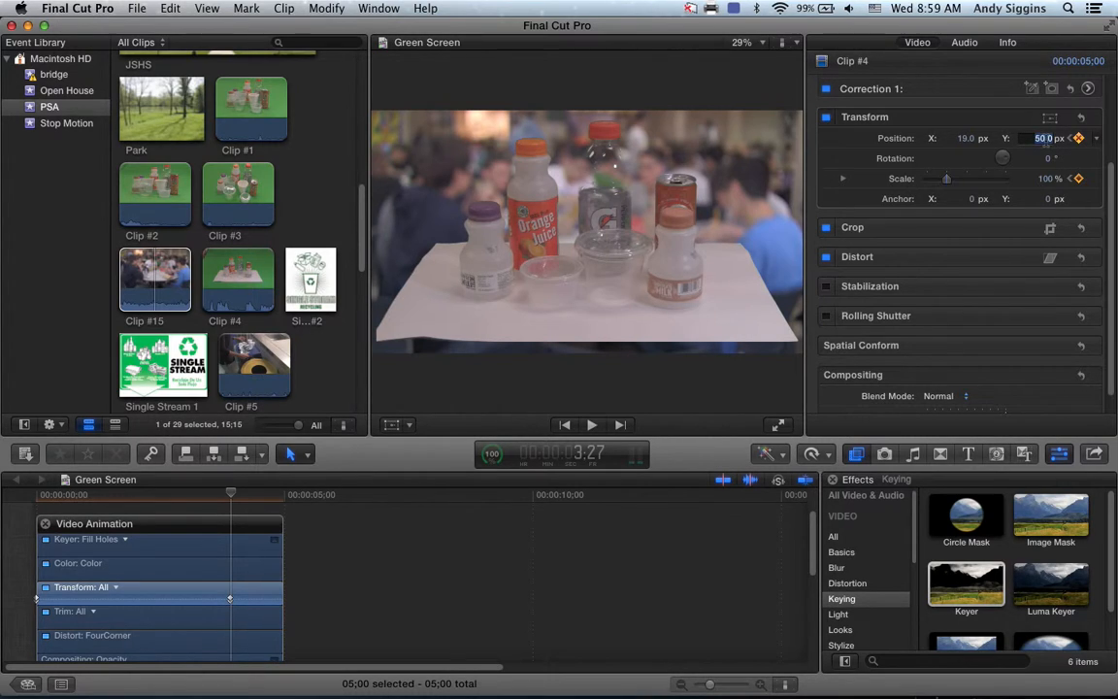
pyautogui.write('25')
pyautogui.press('Return')
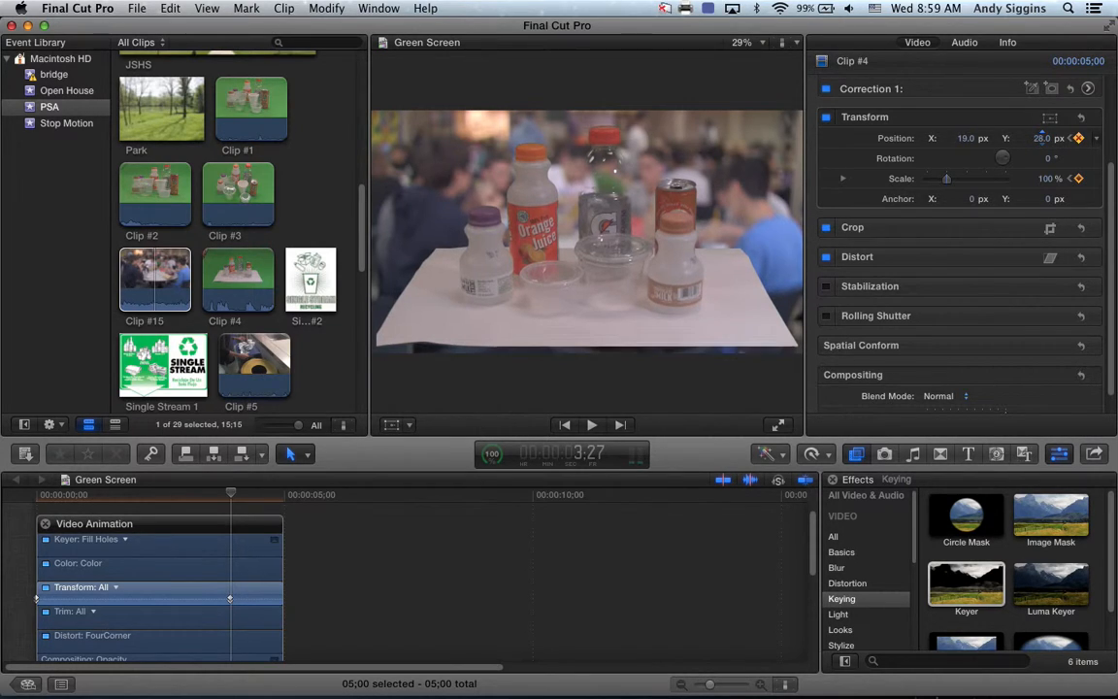
pyautogui.moveTo(1043, 144); pyautogui.dragTo(1043, 190)
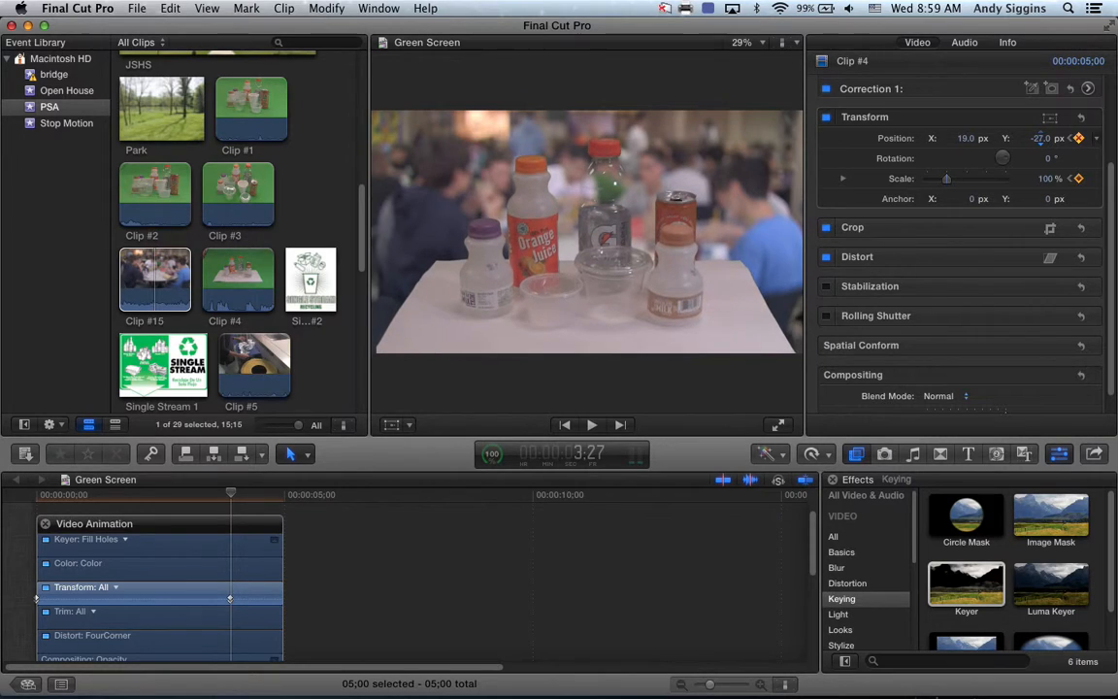
pyautogui.moveTo(1040, 138); pyautogui.dragTo(1040, 125)
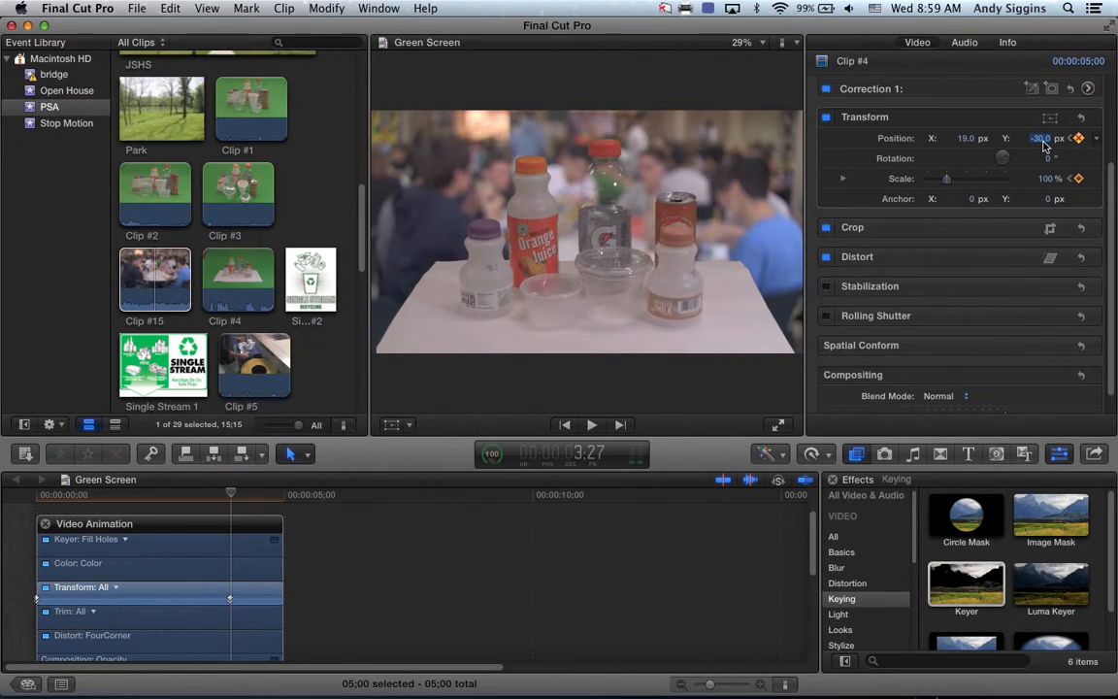
pyautogui.click(233, 510)
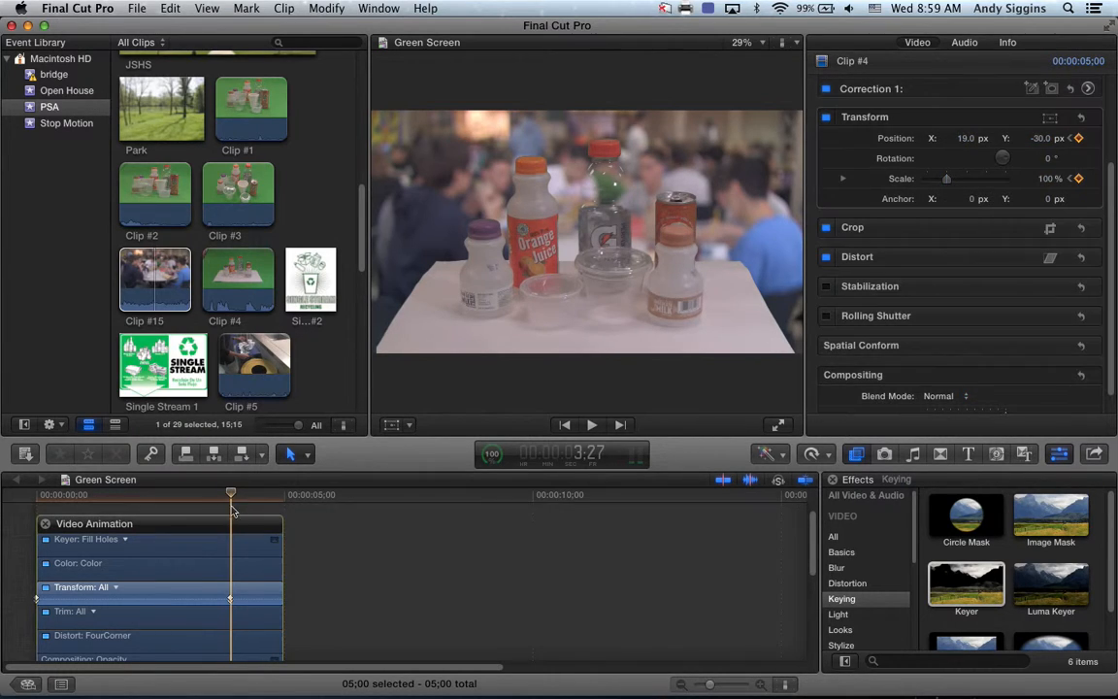
# Step: Play the keyframed enlargement from the start of the timeline and hide Clip #4's video animation lanes
pyautogui.moveTo(231, 496); pyautogui.dragTo(16, 500)
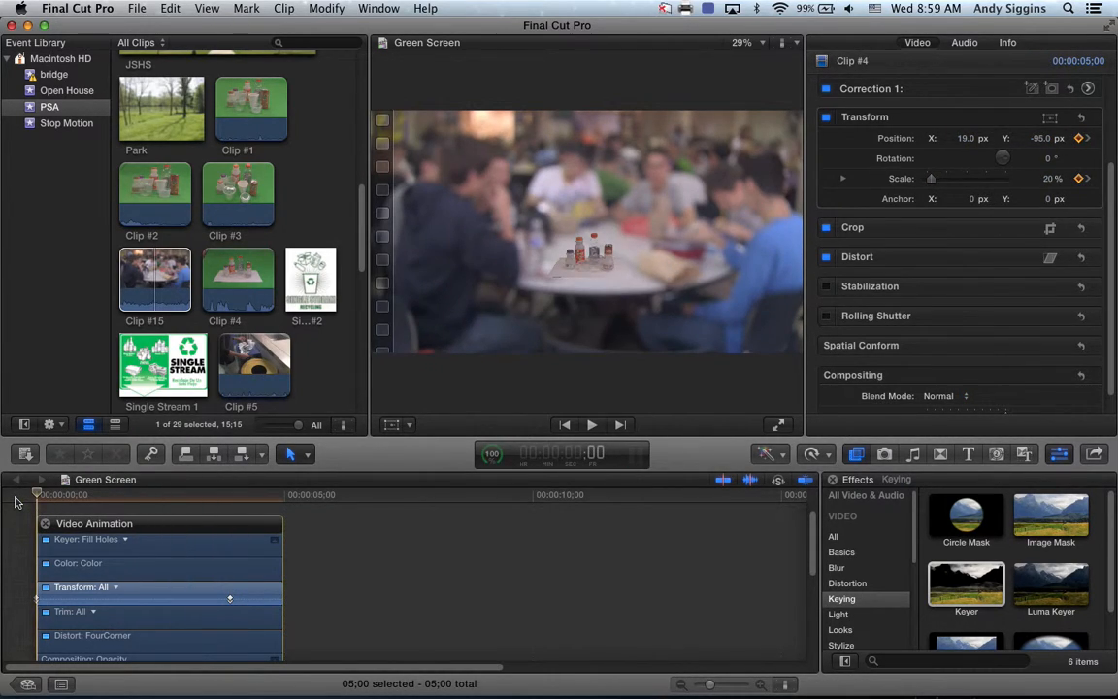
pyautogui.press('space')
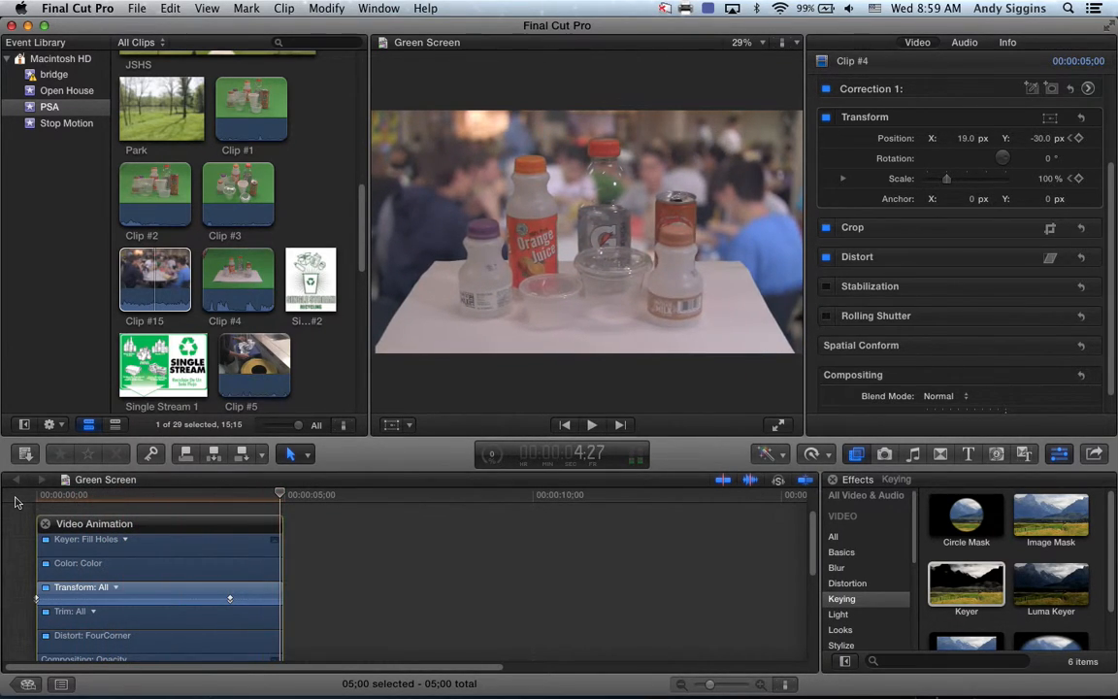
pyautogui.scroll(-2, 527, 576)
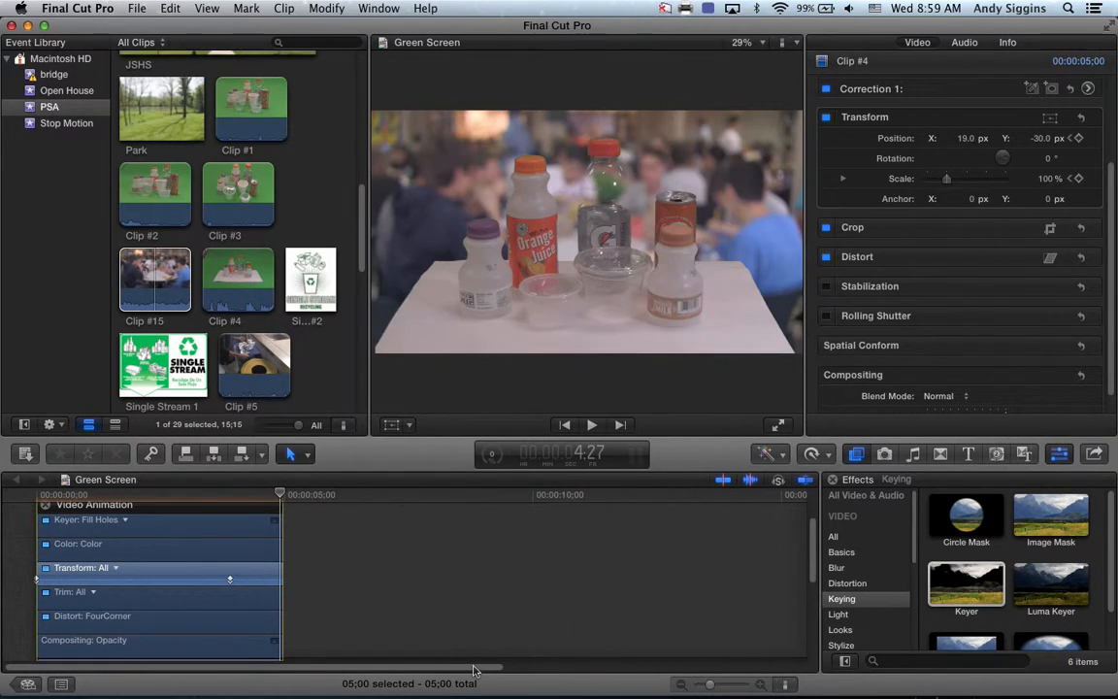
pyautogui.hotkey('ctrl', 'v')
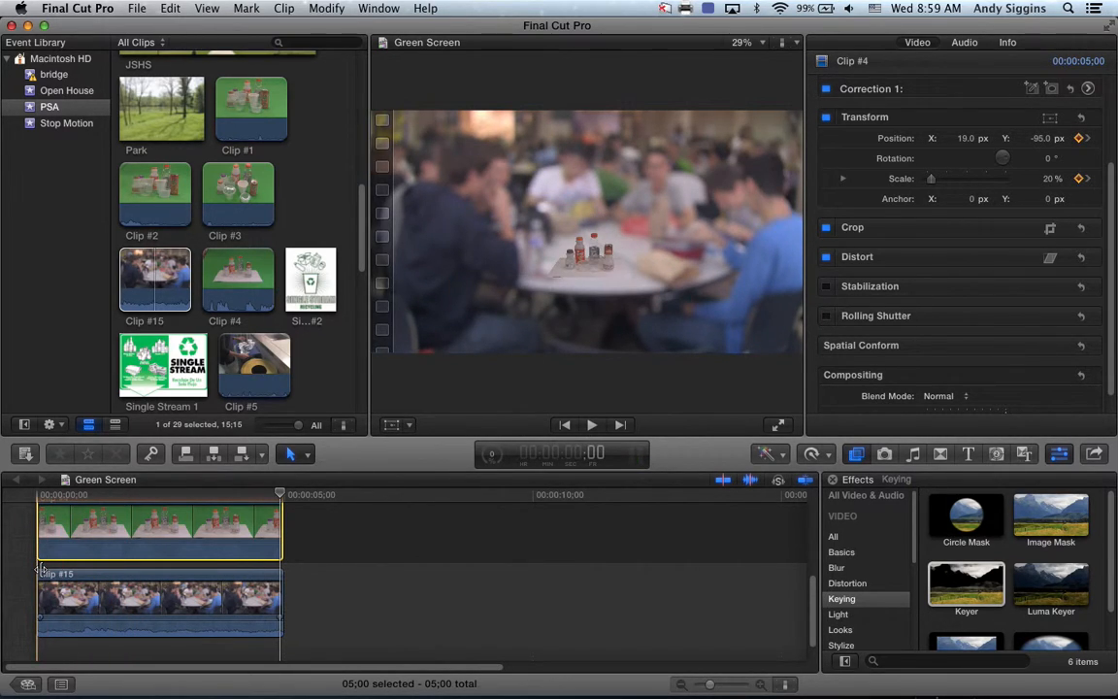
# Step: Try offsetting background Clip #15 to start about 3 seconds in, play the result, and move the clip back to the start
pyautogui.moveTo(80, 575); pyautogui.dragTo(232, 579)
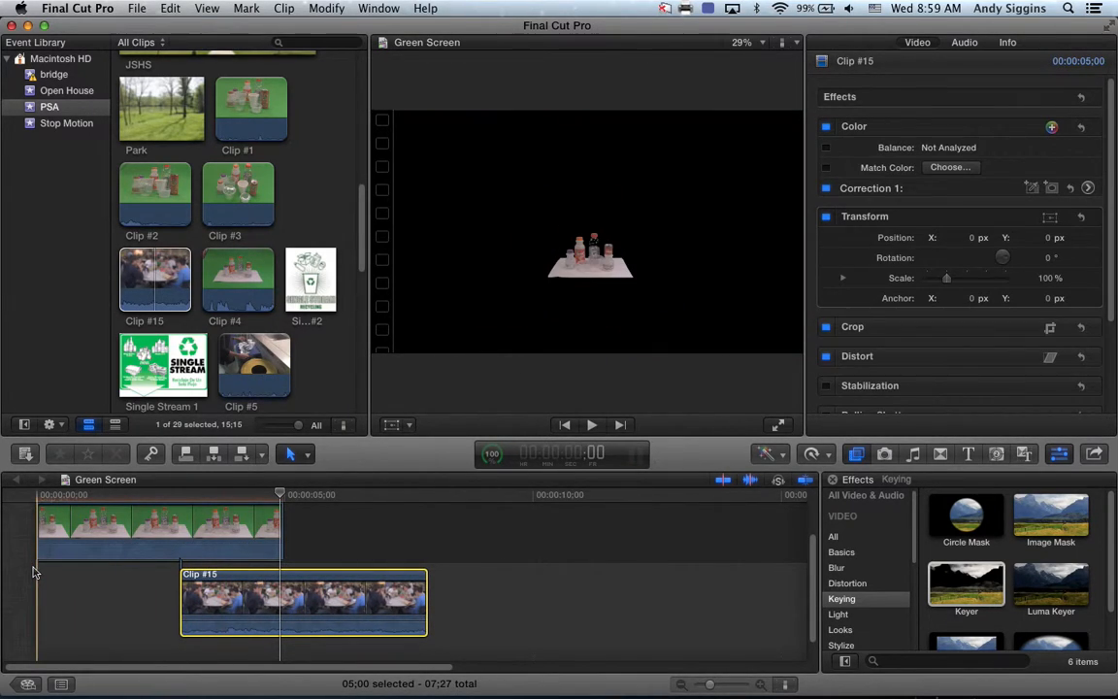
pyautogui.press('space')
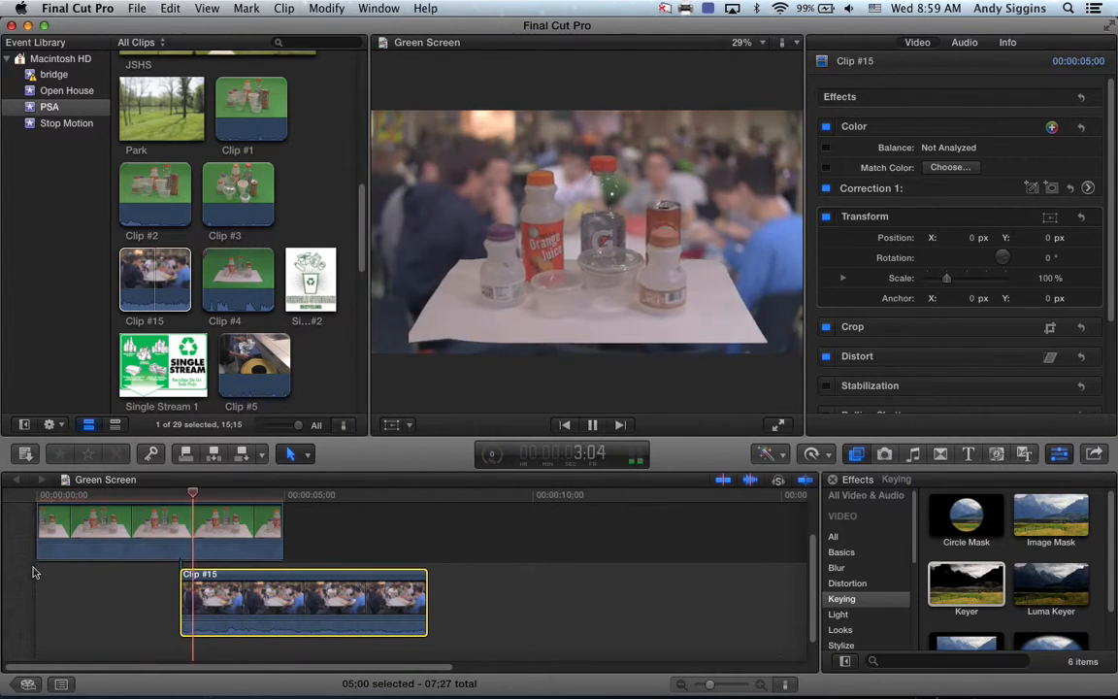
pyautogui.press('space')
pyautogui.moveTo(267, 577); pyautogui.dragTo(123, 576)
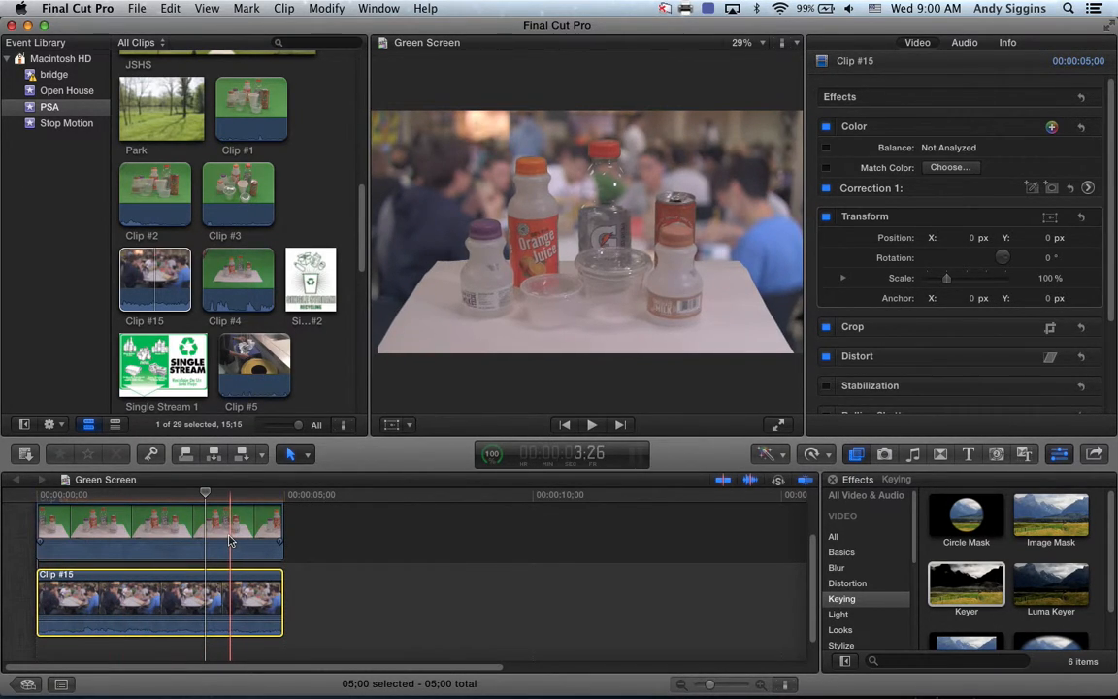
# Step: Combine Clip #4 and Clip #15 into a compound clip named Green Screen Clip in the Stop Motion event
pyautogui.click(220, 556)
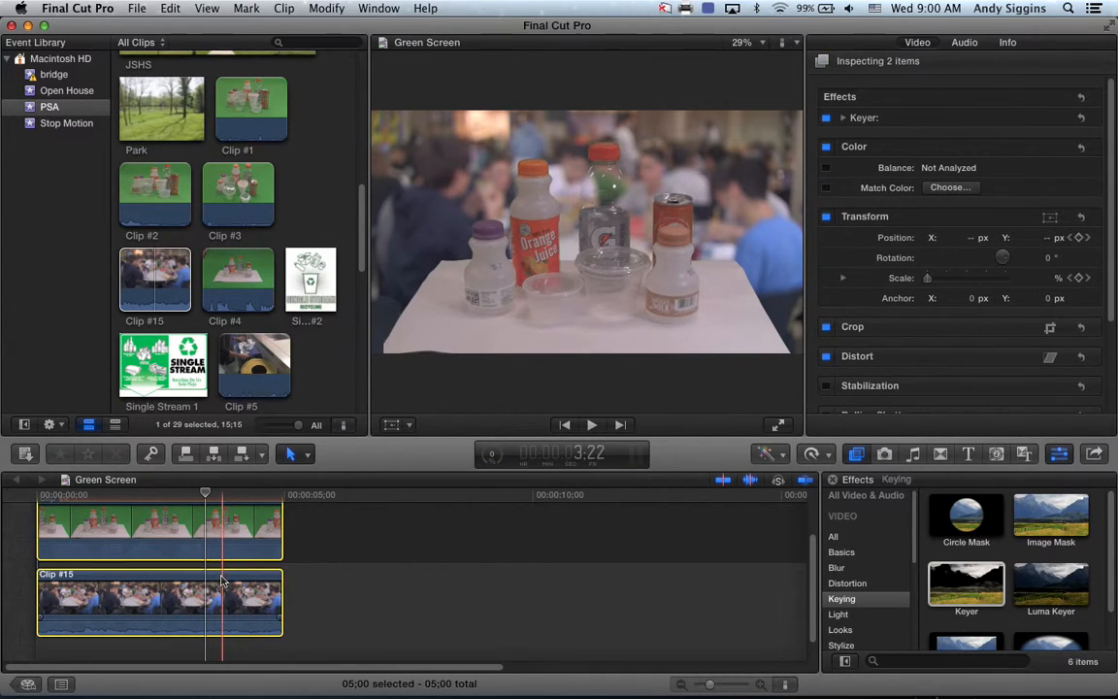
pyautogui.rightClick(220, 582)
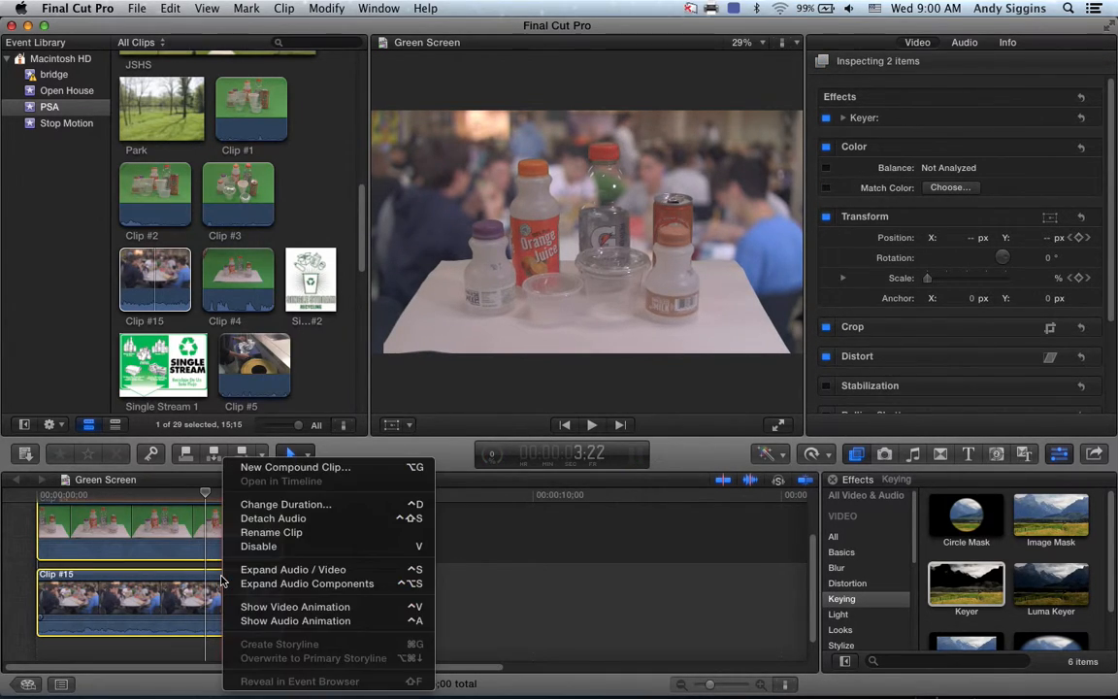
pyautogui.click(258, 470)
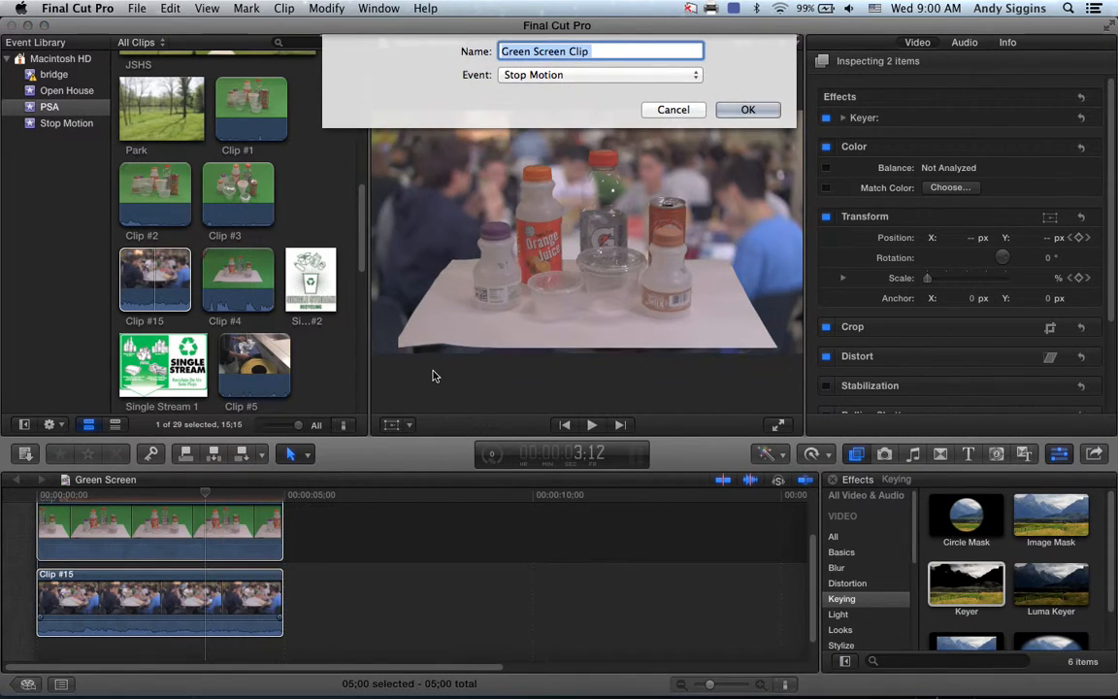
pyautogui.click(745, 110)
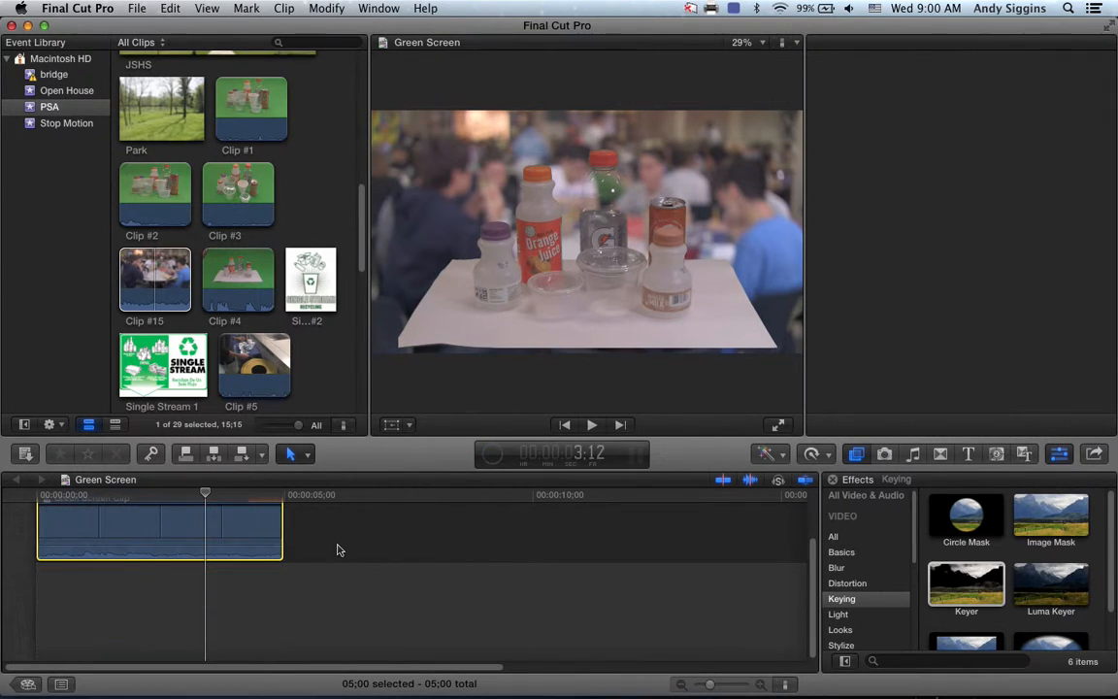
# Step: Open the Green Screen Clip compound clip to examine its component clips, and return to the Green Screen project
pyautogui.scroll(3, 187, 605)
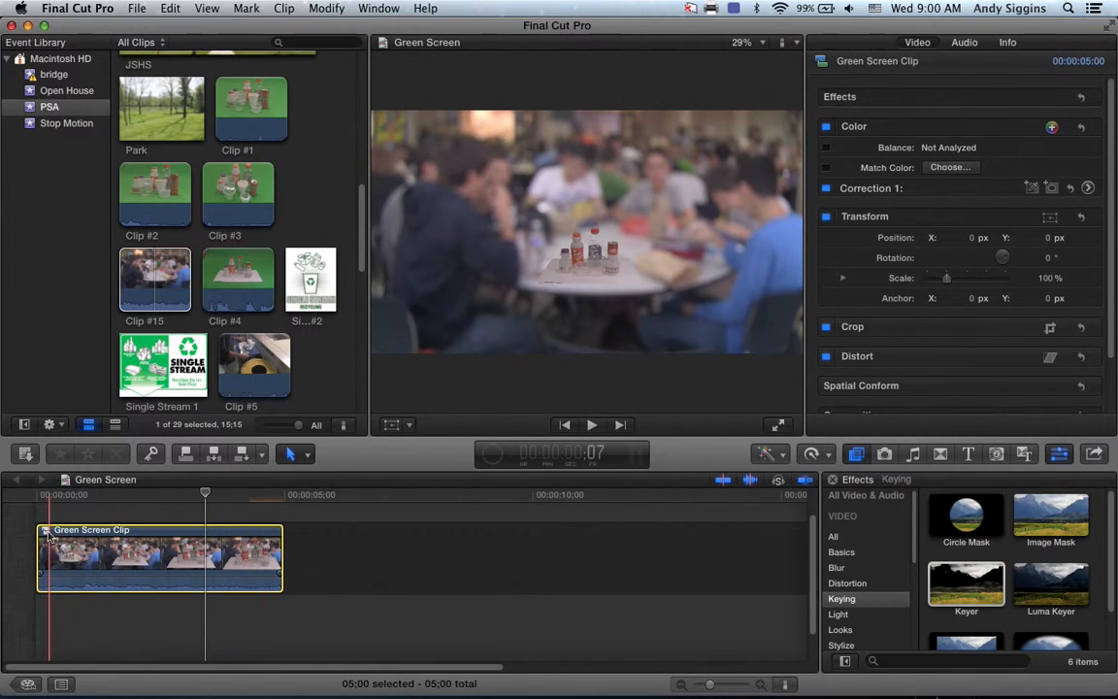
pyautogui.doubleClick(45, 535)
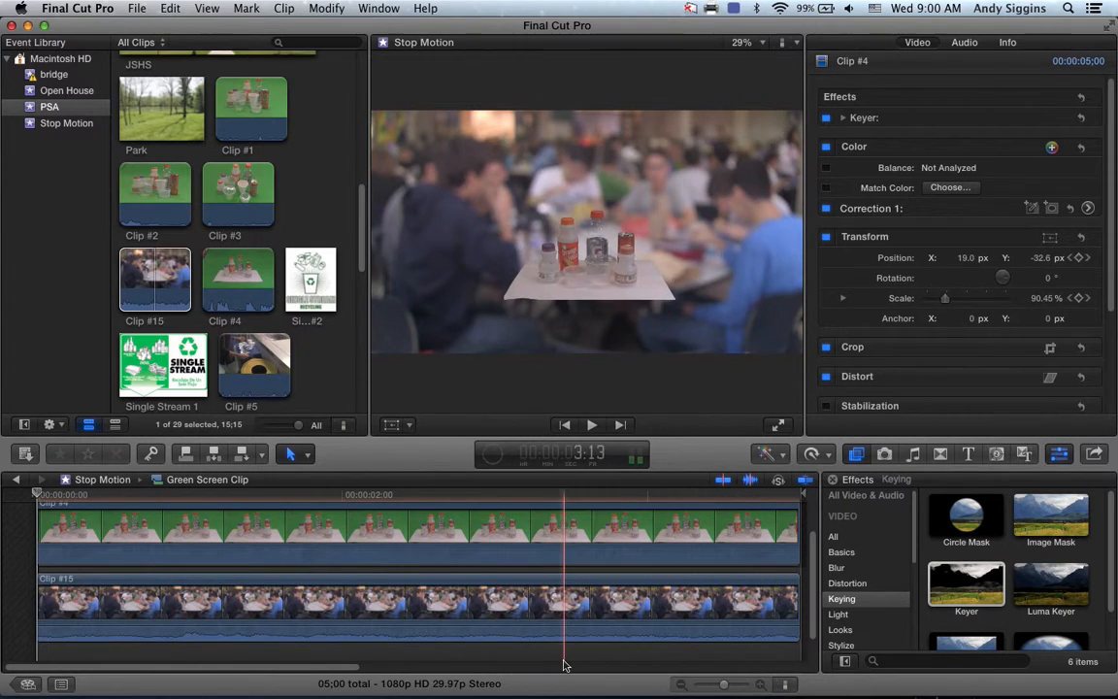
pyautogui.moveTo(724, 685); pyautogui.dragTo(714, 685)
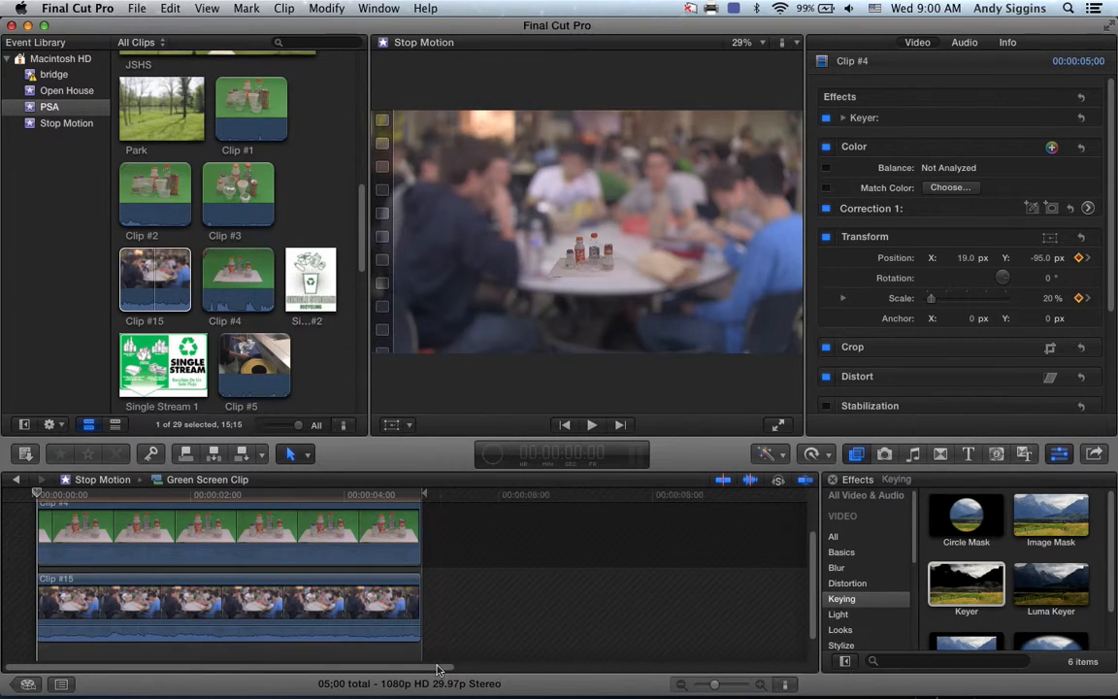
pyautogui.click(17, 481)
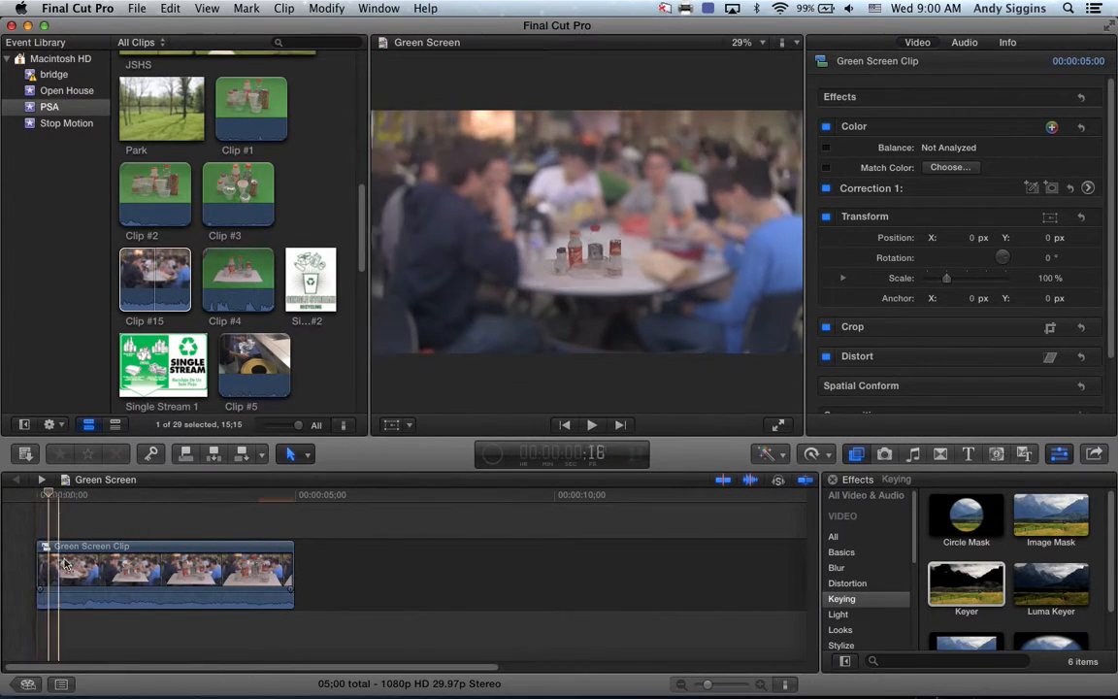
# Step: Select the Green Screen Clip in the timeline and return the playhead to the start of the project
pyautogui.moveTo(151, 560)
pyautogui.mouseDown()
pyautogui.moveTo(521, 559)
pyautogui.moveTo(141, 555)
pyautogui.mouseUp()
pyautogui.click(50, 497)
pyautogui.moveTo(50, 497); pyautogui.dragTo(36, 493)
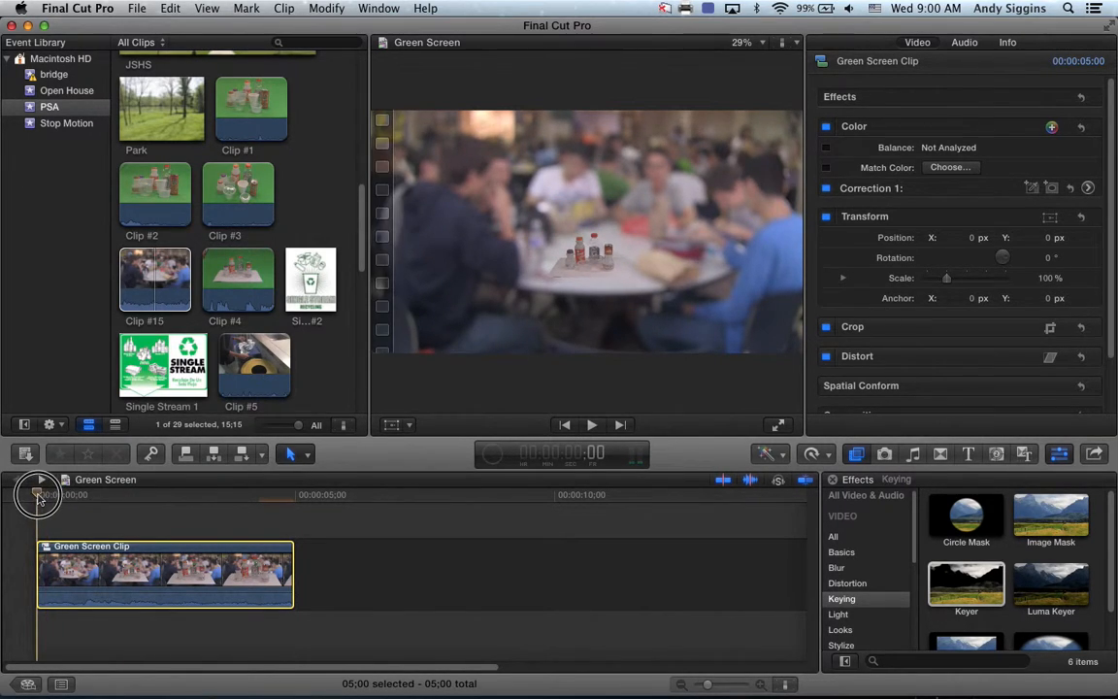
pyautogui.click(1033, 681)
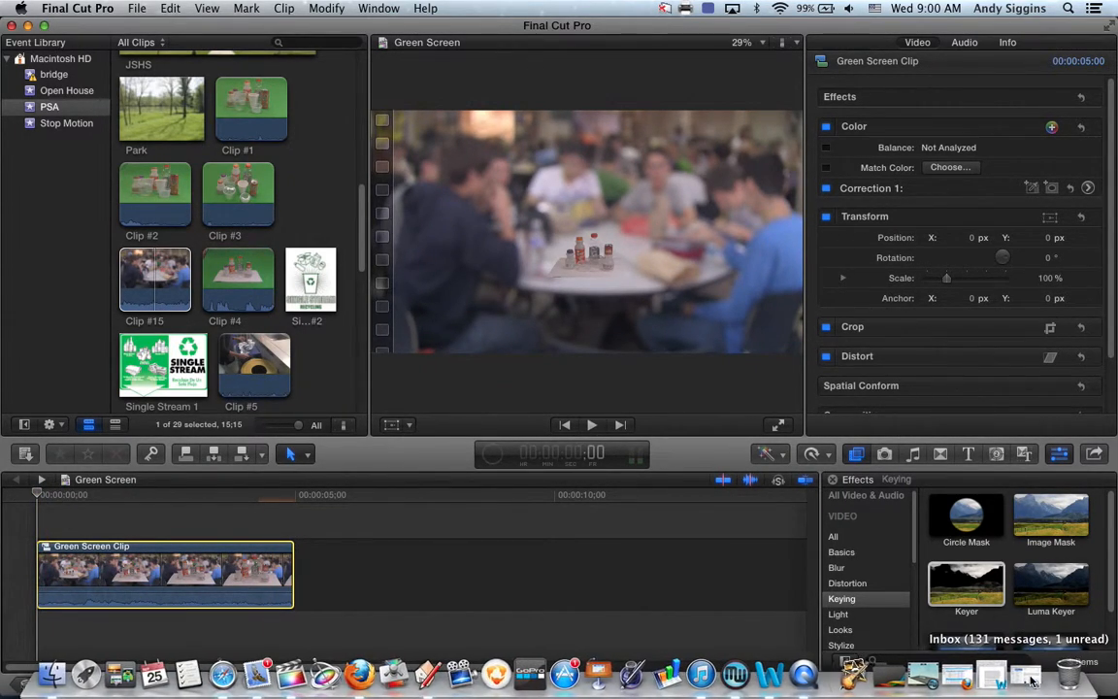